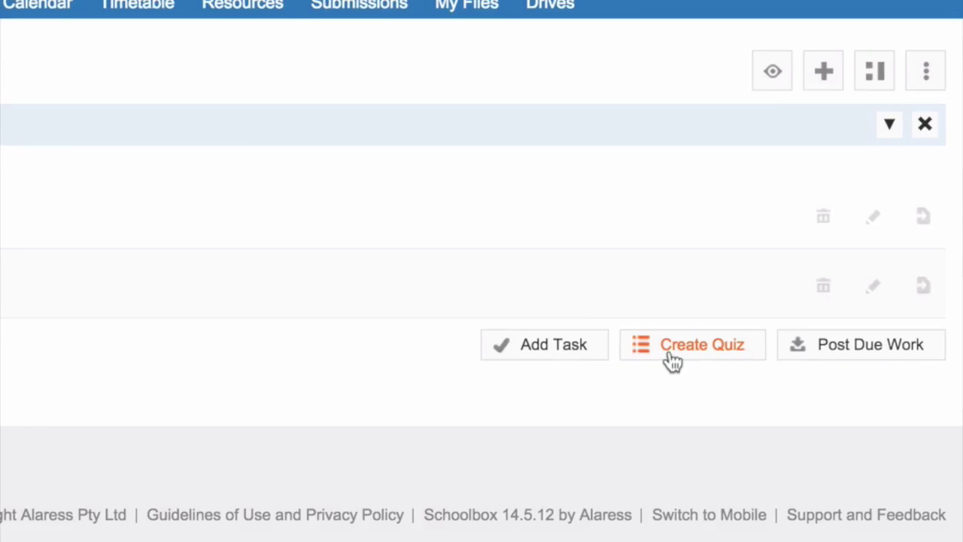
# Start a new quiz on the course page and title it "Persuasive Language Techniques"
pyautogui.click(503, 496)
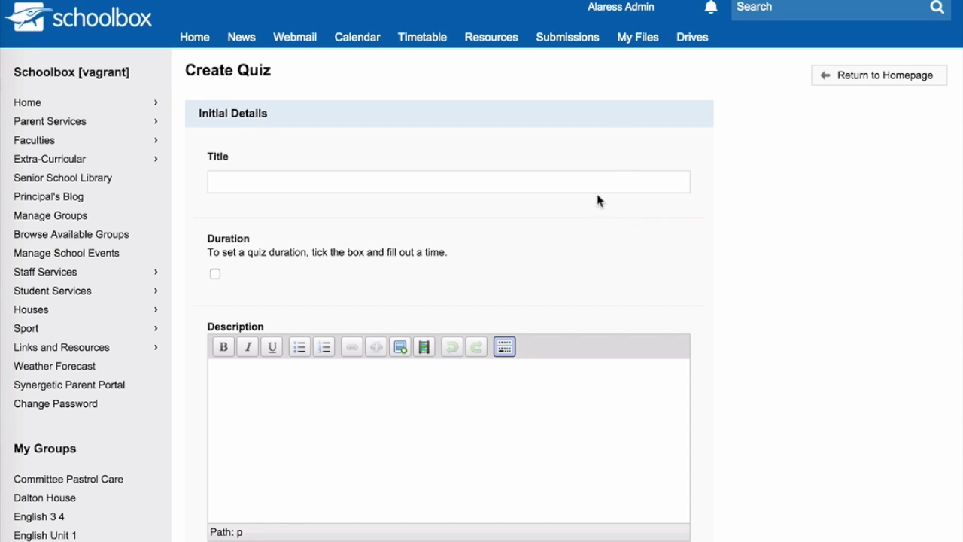
pyautogui.click(578, 184)
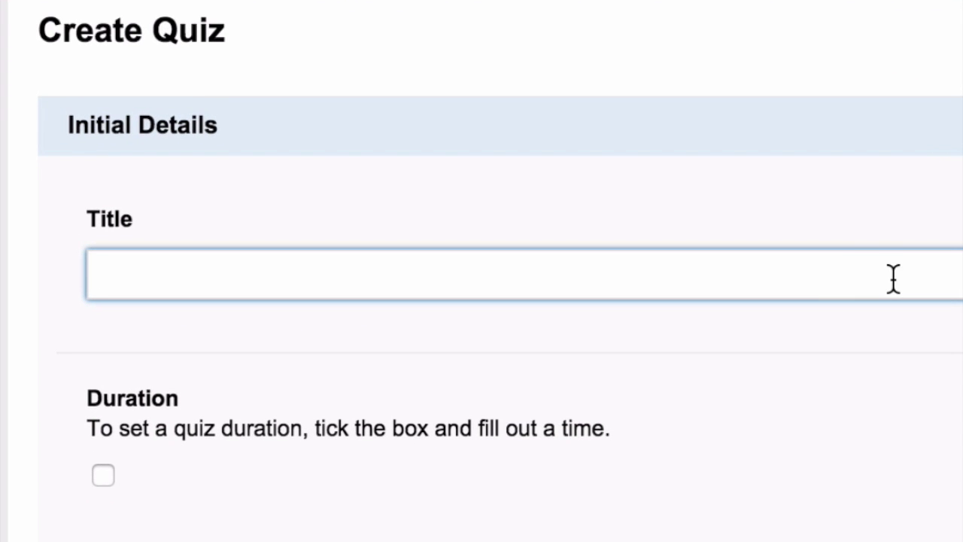
pyautogui.write('Persuasive Lan')
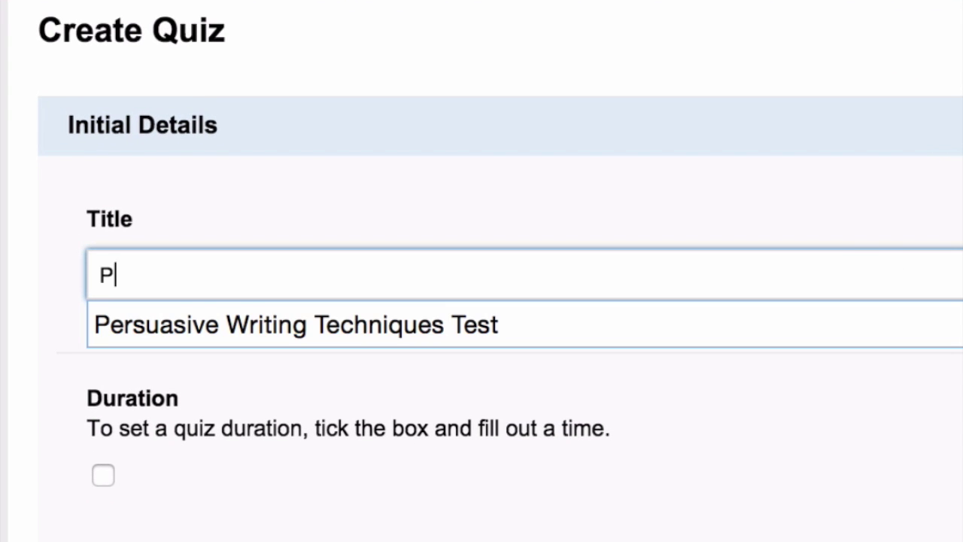
pyautogui.write('guage Techniques')
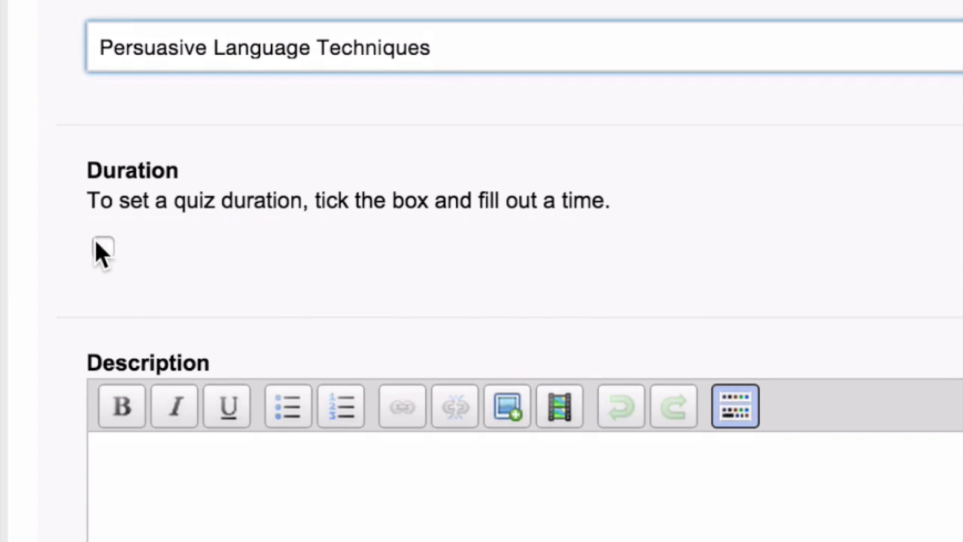
# Enable a time limit for the quiz and set its duration to 1 hour
pyautogui.click(96, 242)
pyautogui.doubleClick(169, 260)
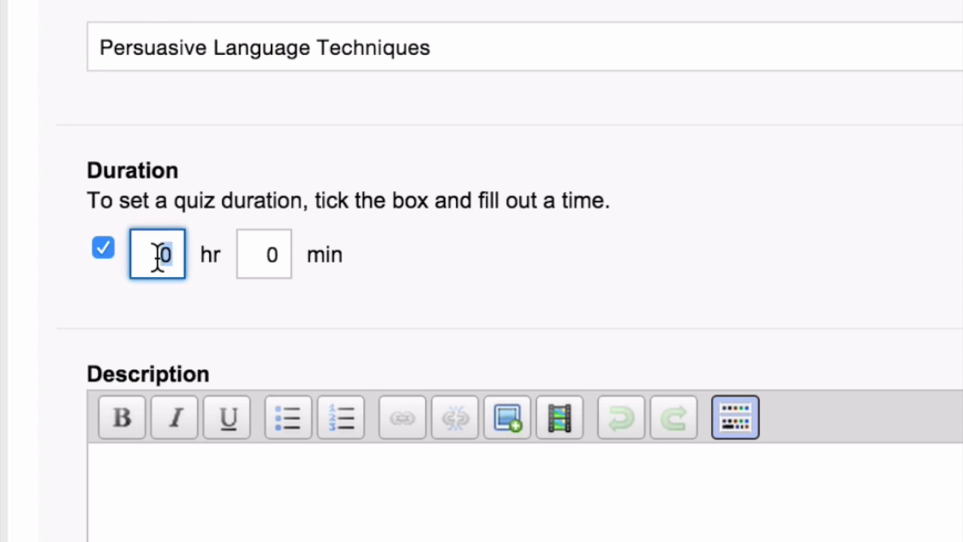
pyautogui.write('1')
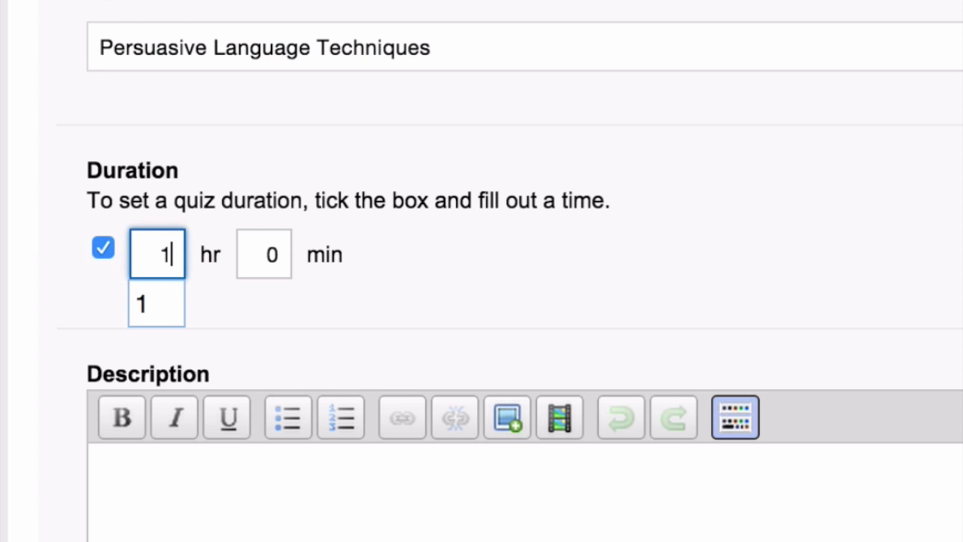
pyautogui.click(337, 280)
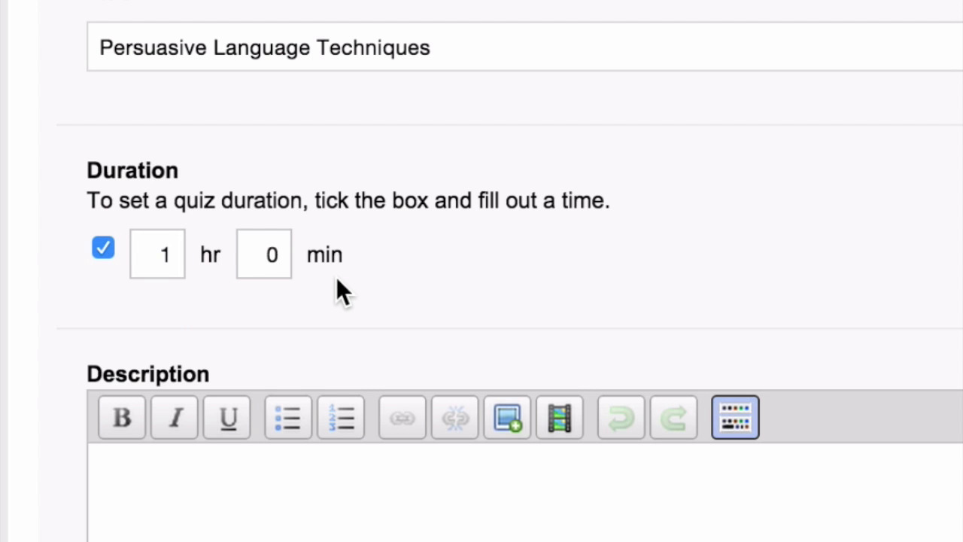
# Set the maximum attempts to 1 and the marks visibility to Staff, Students and their Parents
pyautogui.scroll(-5, 336, 279)
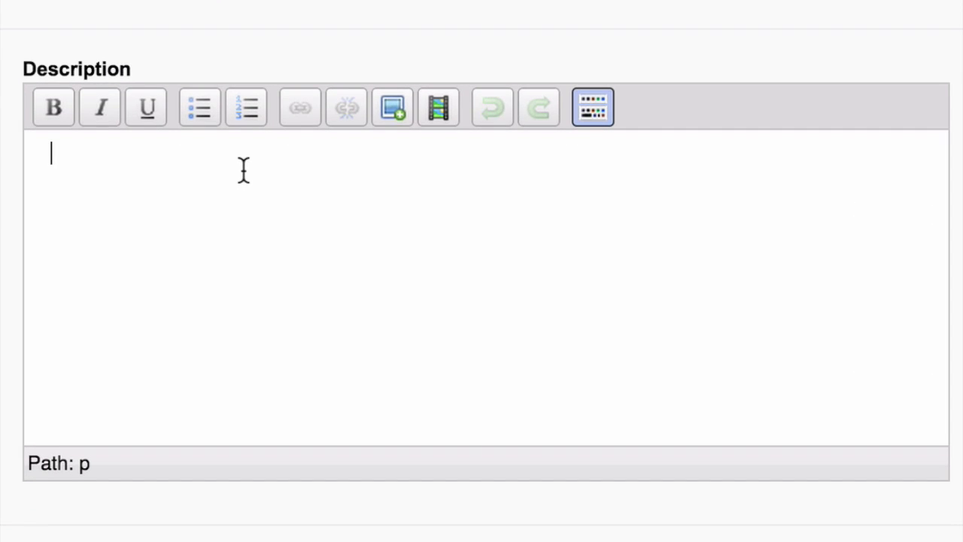
pyautogui.scroll(-5, 243, 170)
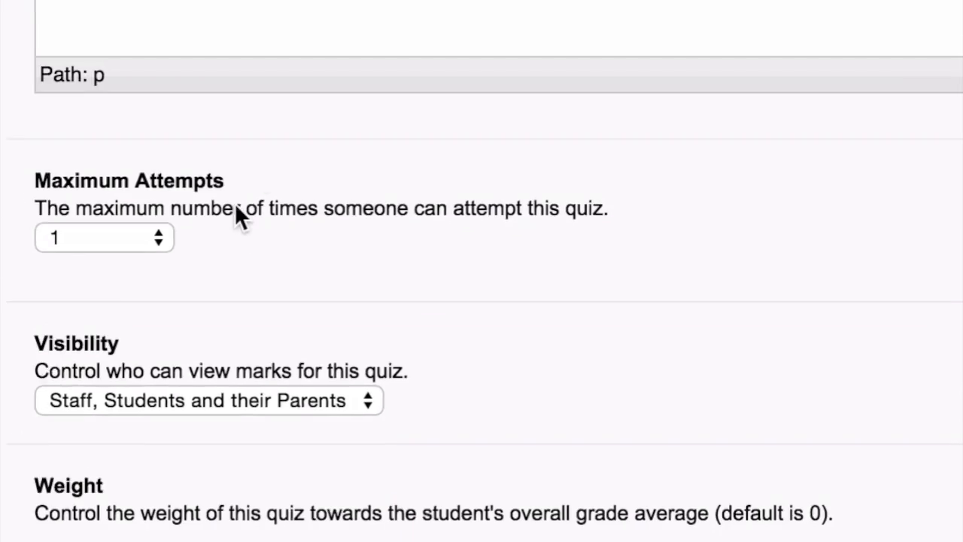
pyautogui.click(161, 235)
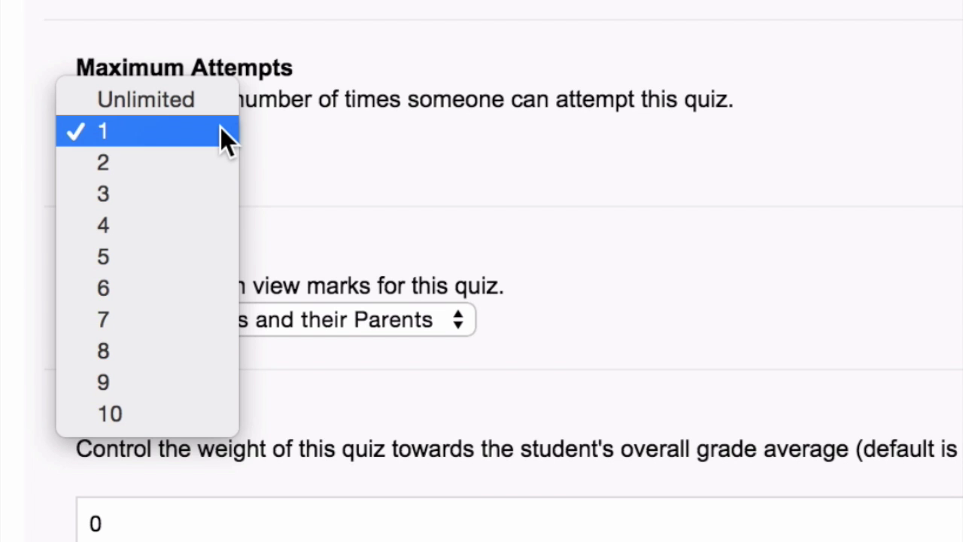
pyautogui.click(221, 129)
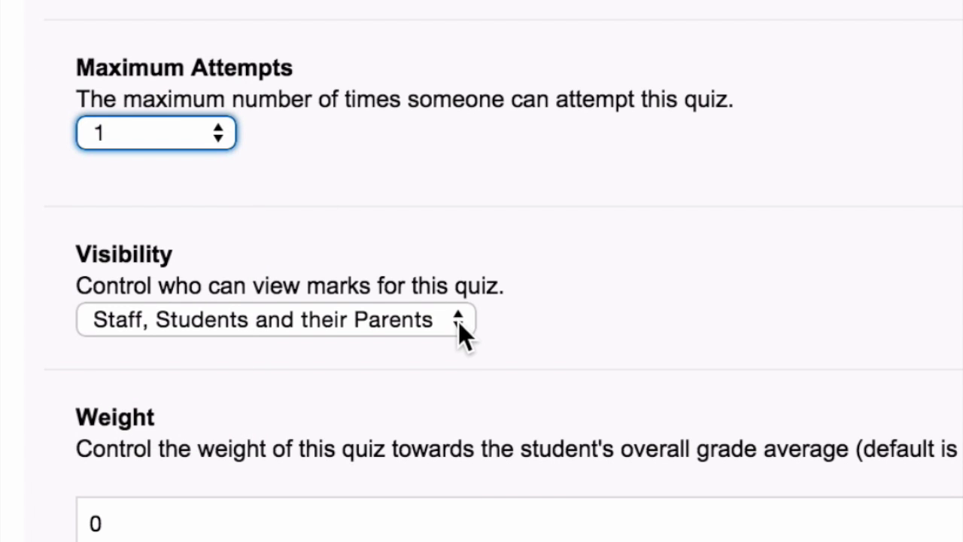
pyautogui.scroll(-3, 458, 323)
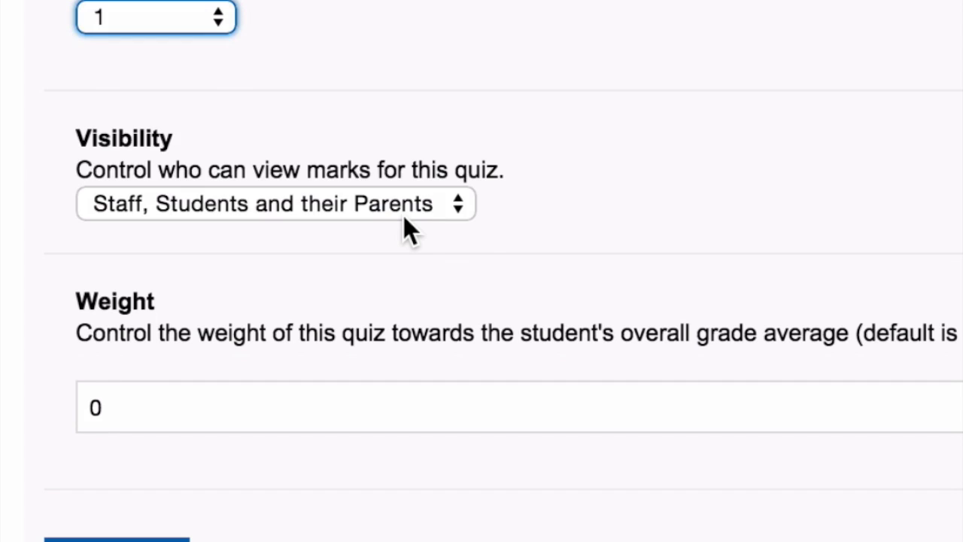
pyautogui.click(404, 215)
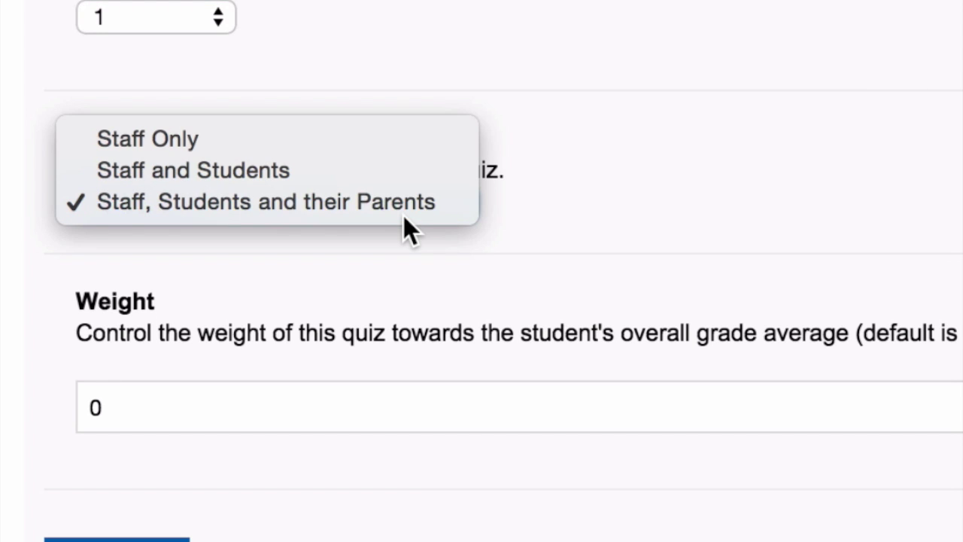
pyautogui.click(401, 203)
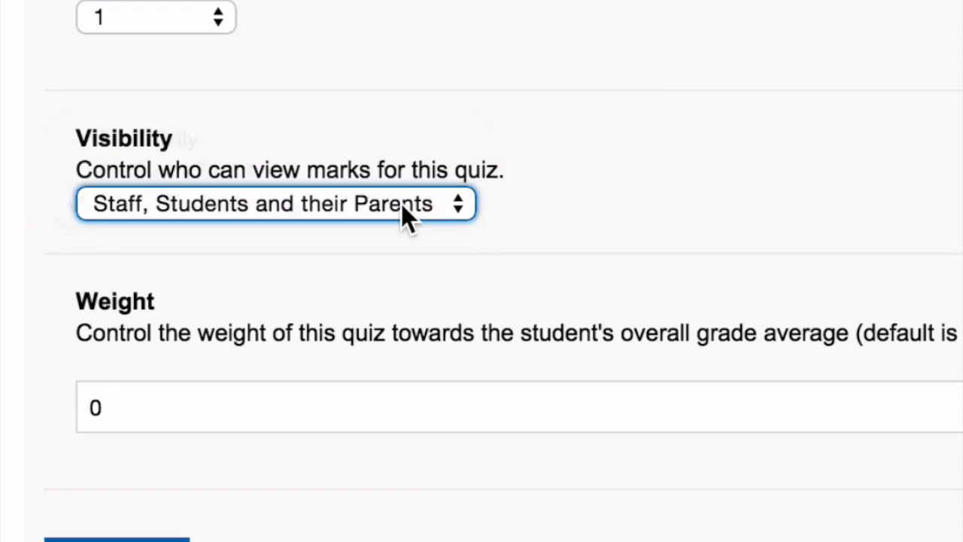
# Set the quiz weight to 20 and continue to the section details
pyautogui.click(171, 384)
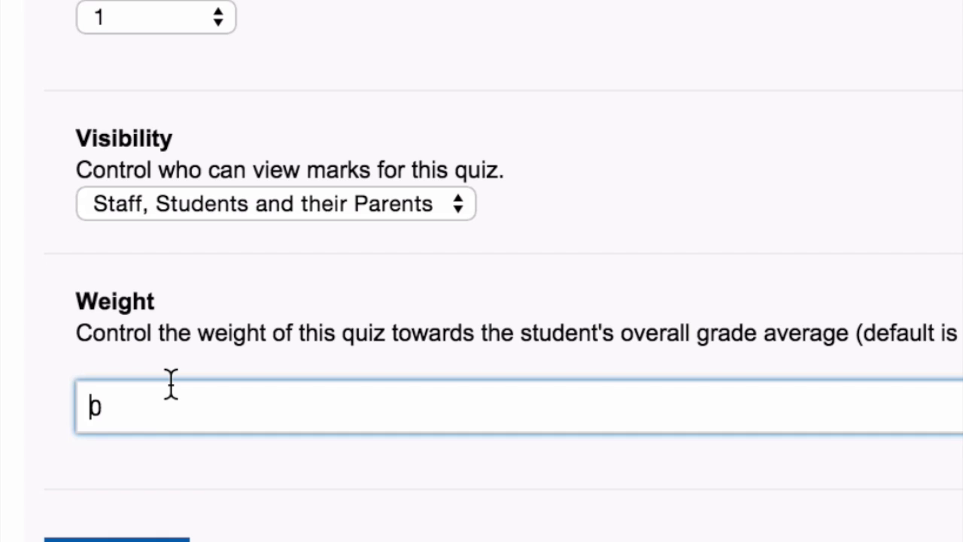
pyautogui.click(134, 407)
pyautogui.doubleClick(133, 407)
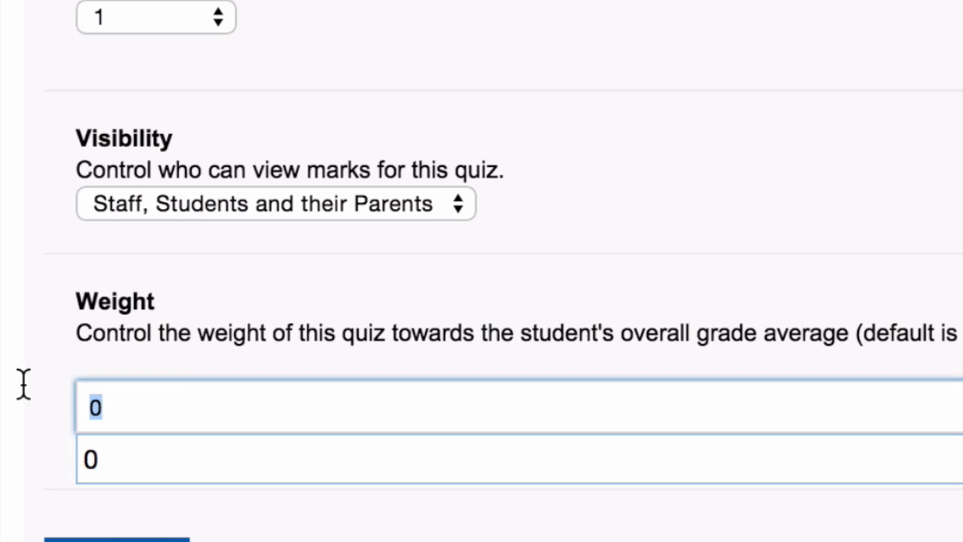
pyautogui.write('20')
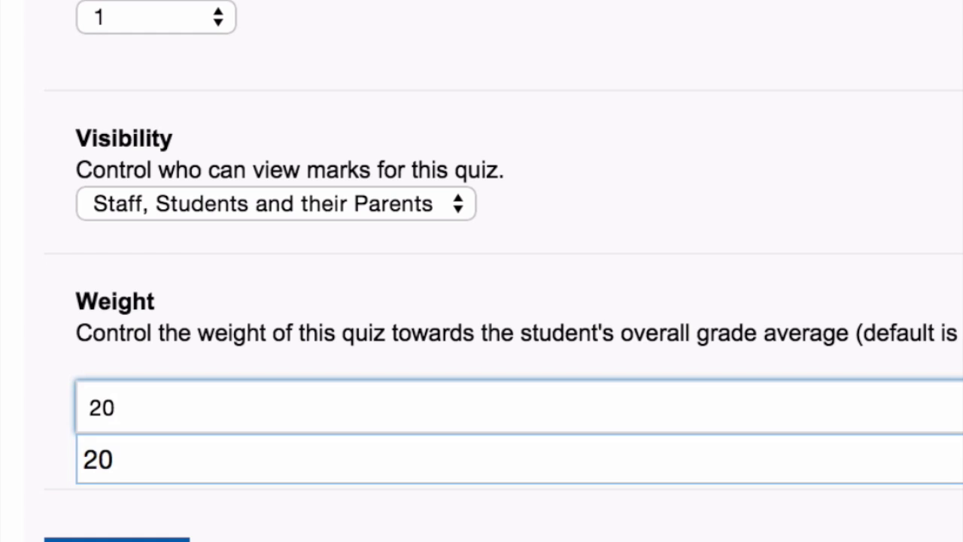
pyautogui.click(222, 530)
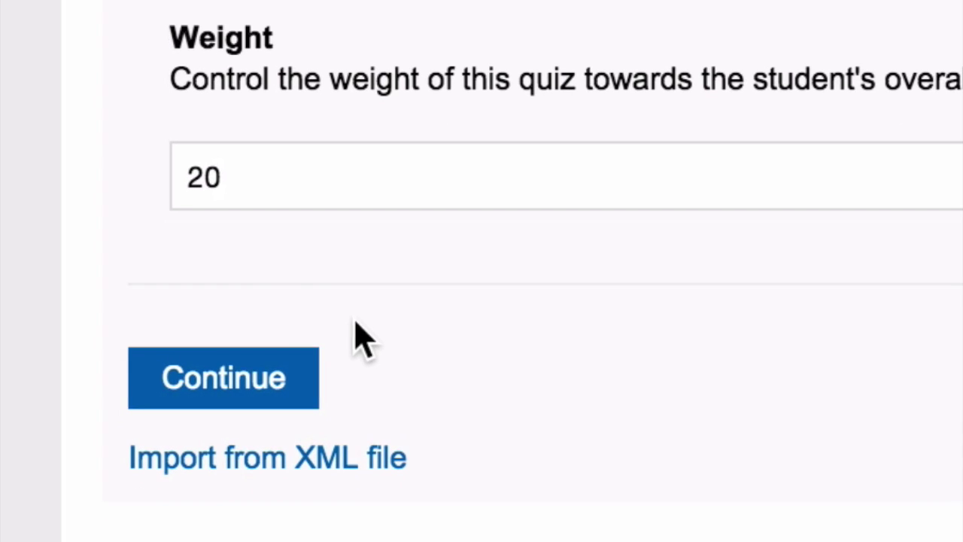
pyautogui.click(264, 380)
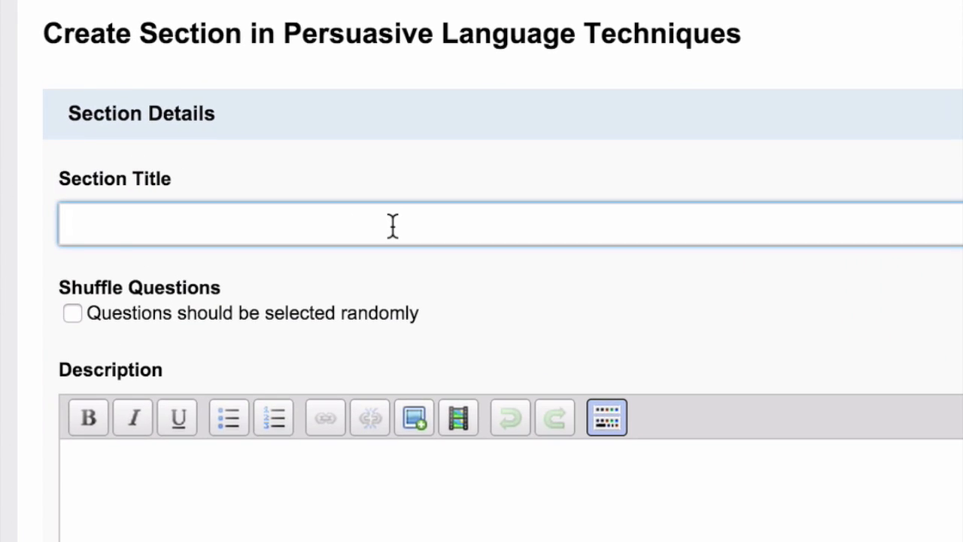
# Title the quiz's new section "Section 1"
pyautogui.write('Section')
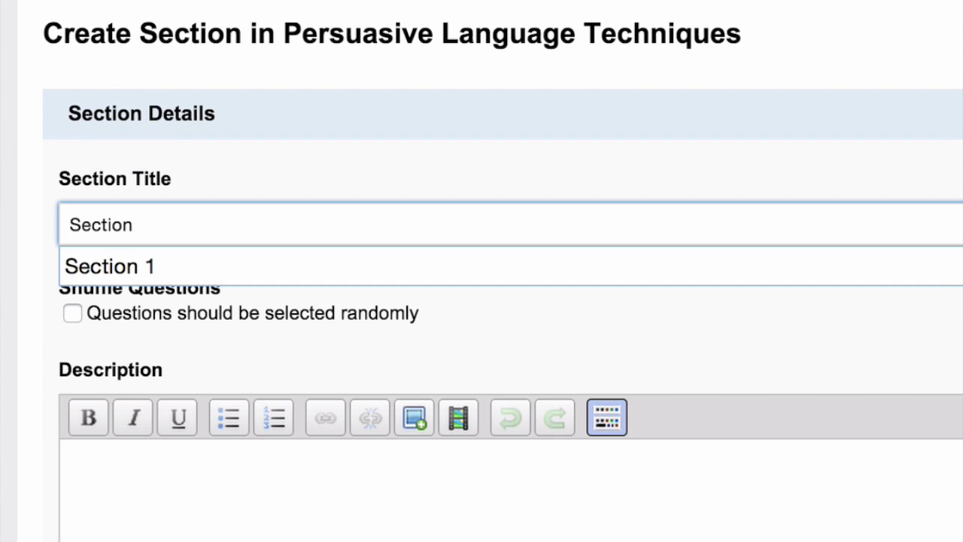
pyautogui.press('Down')
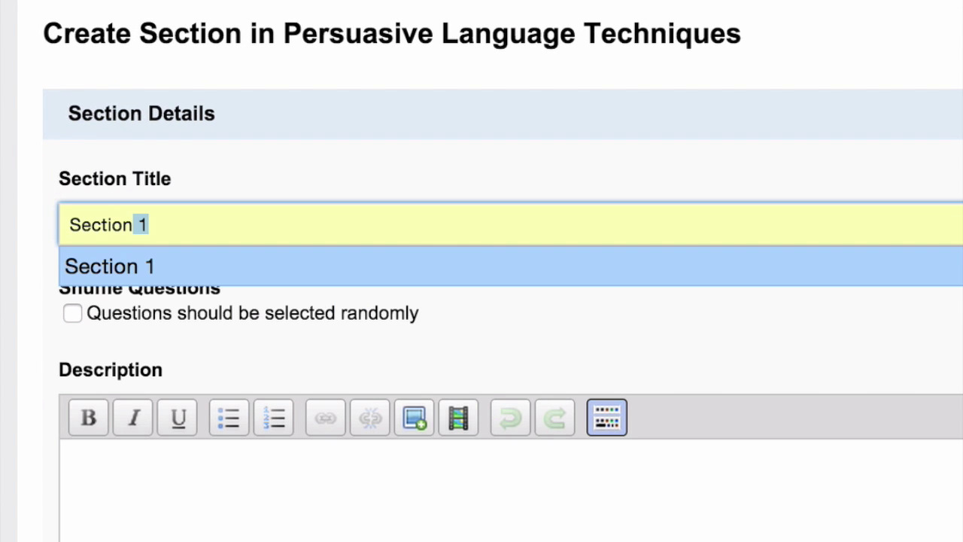
pyautogui.click(390, 271)
# Have the section's questions selected randomly, show at most 10 of them, and create the section
pyautogui.scroll(-2, 389, 268)
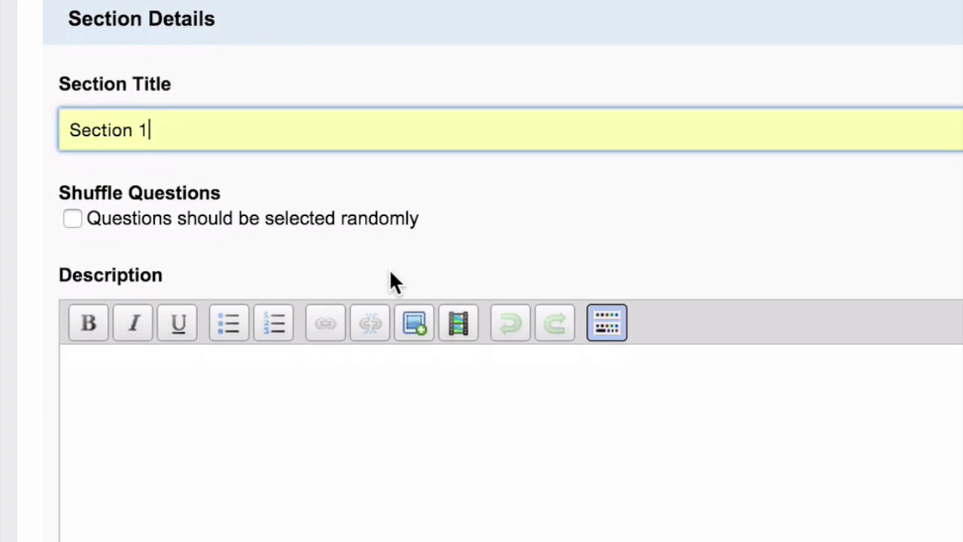
pyautogui.click(334, 219)
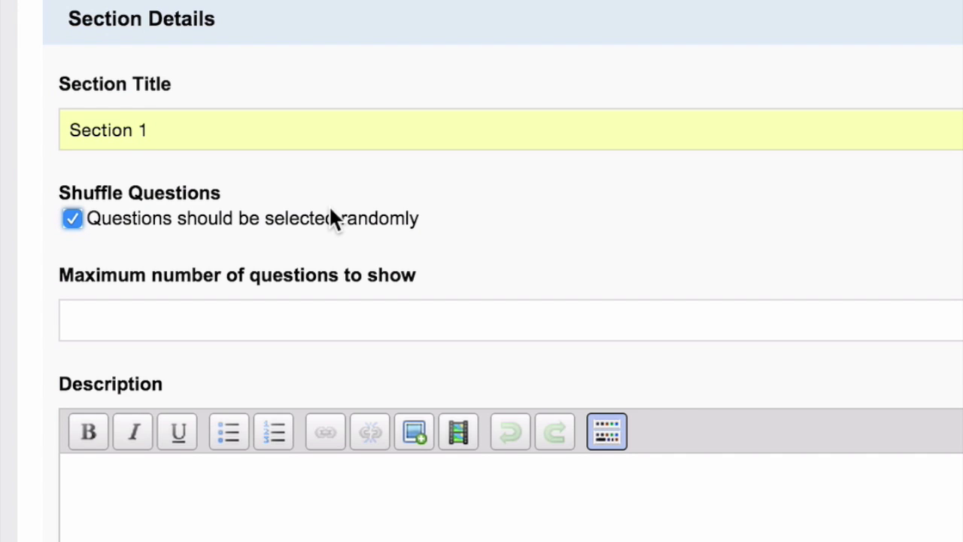
pyautogui.click(325, 316)
pyautogui.write('10')
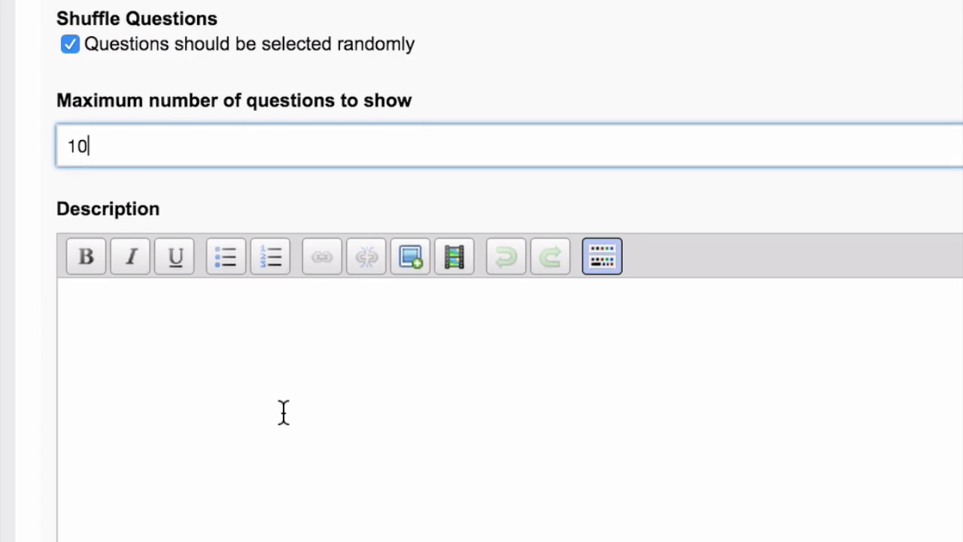
pyautogui.click(283, 412)
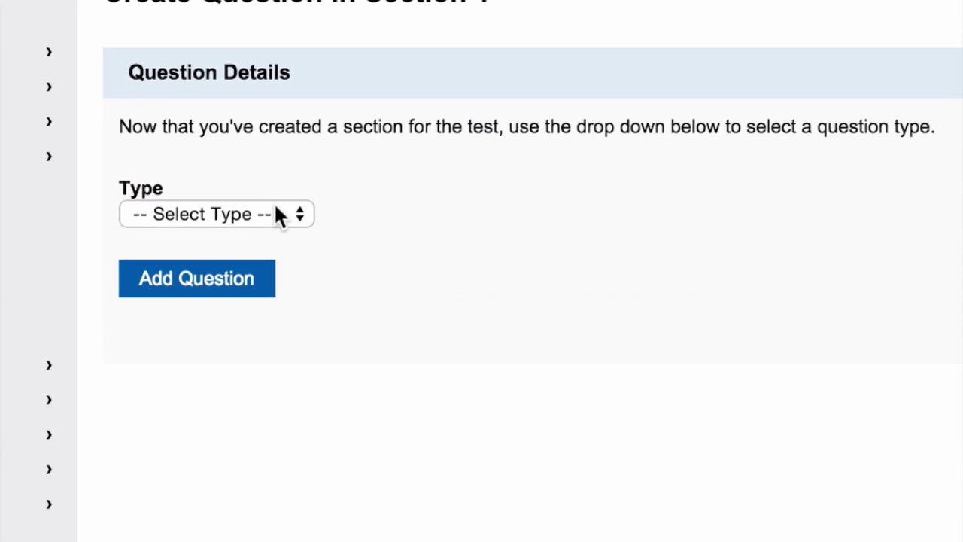
# Choose the Exact Answer question type and enter the question "A question that does not require an answer."
pyautogui.click(279, 214)
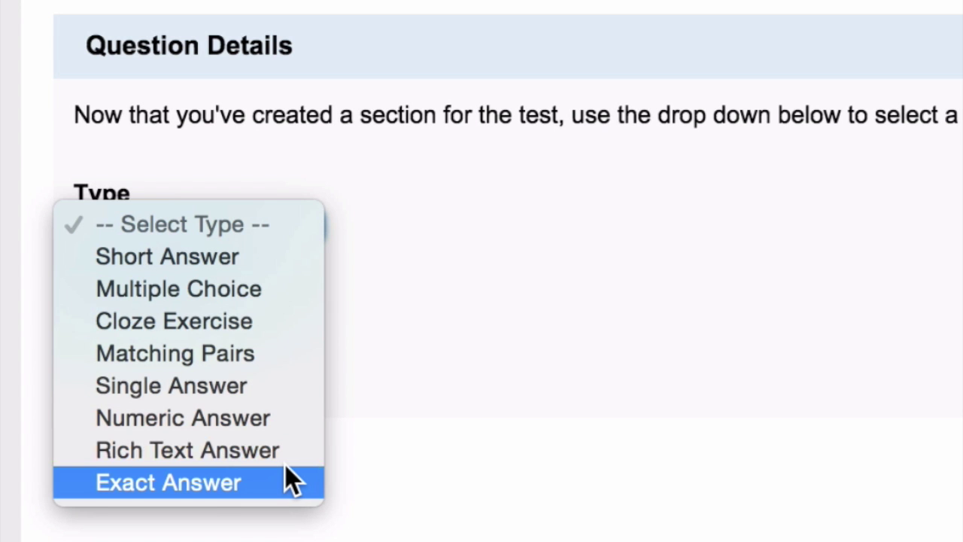
pyautogui.click(286, 470)
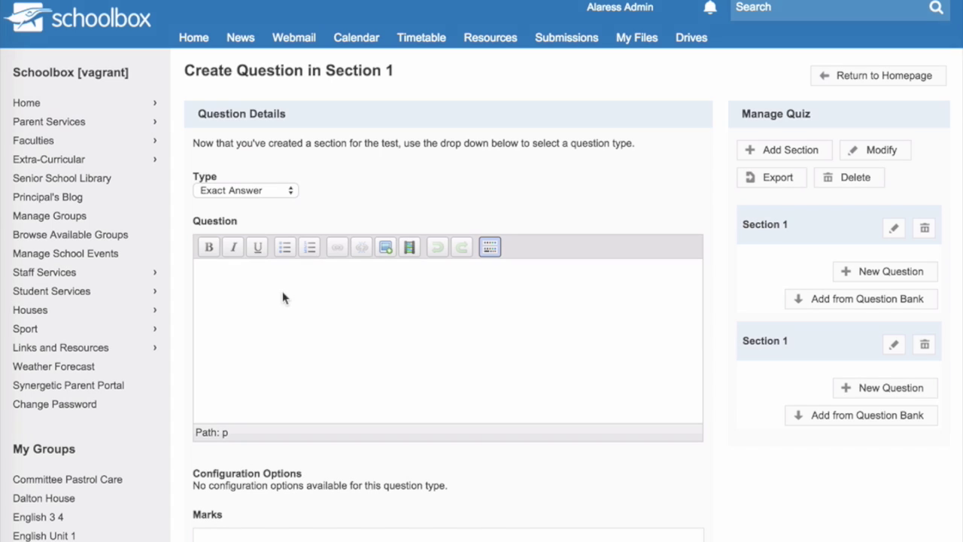
pyautogui.scroll(-3, 283, 301)
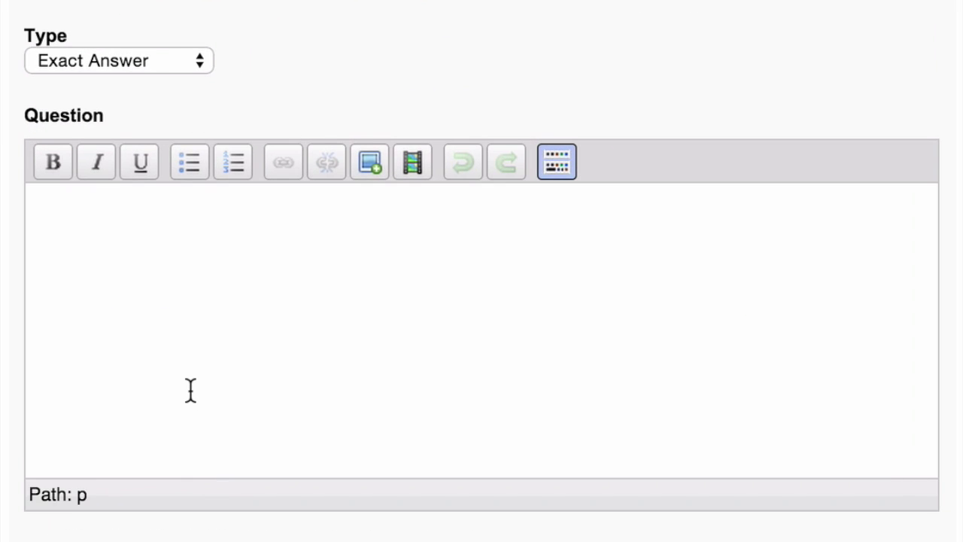
pyautogui.click(256, 295)
pyautogui.write('A que')
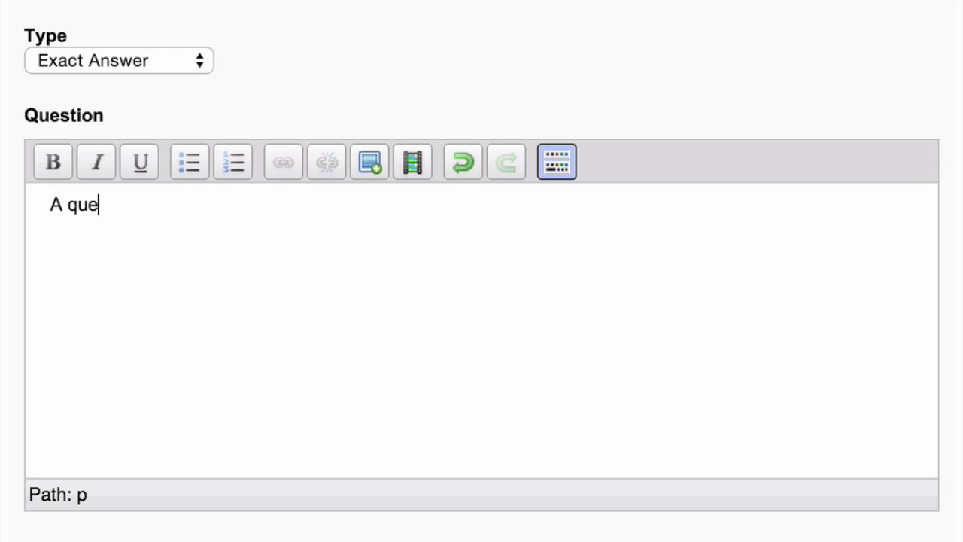
pyautogui.write('stion that does not require')
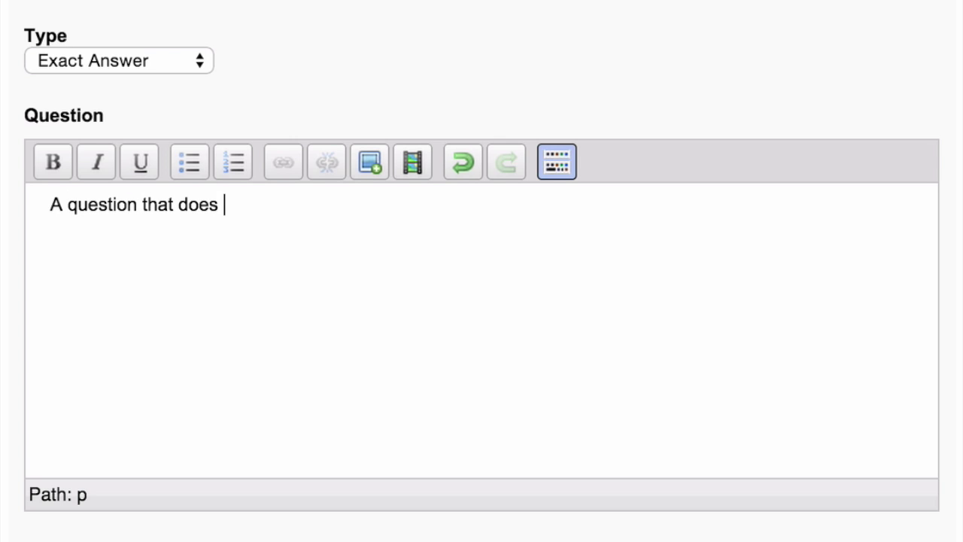
pyautogui.write(' an answer.')
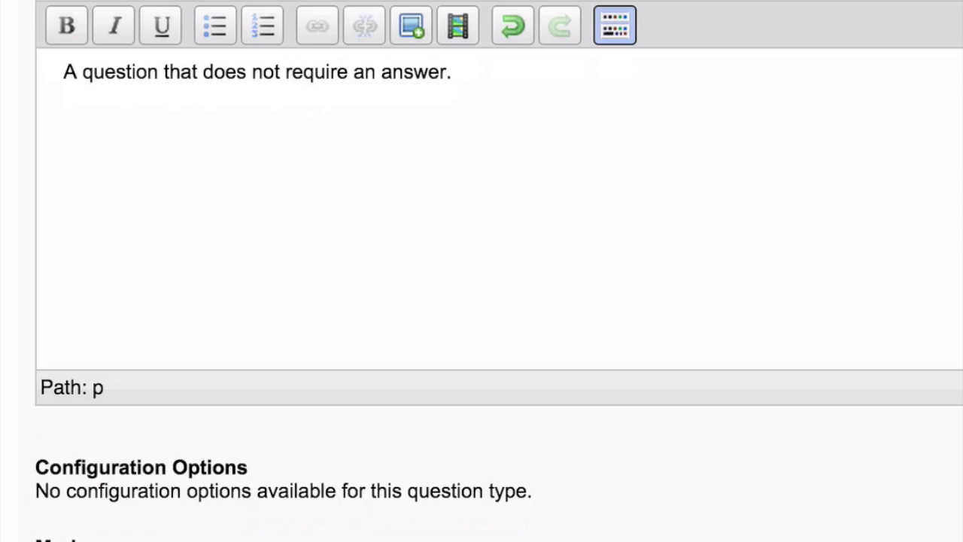
# Give the question 1.00 marks and the suggested answer "Rhetorical Question", and add it to the quiz
pyautogui.click(526, 134)
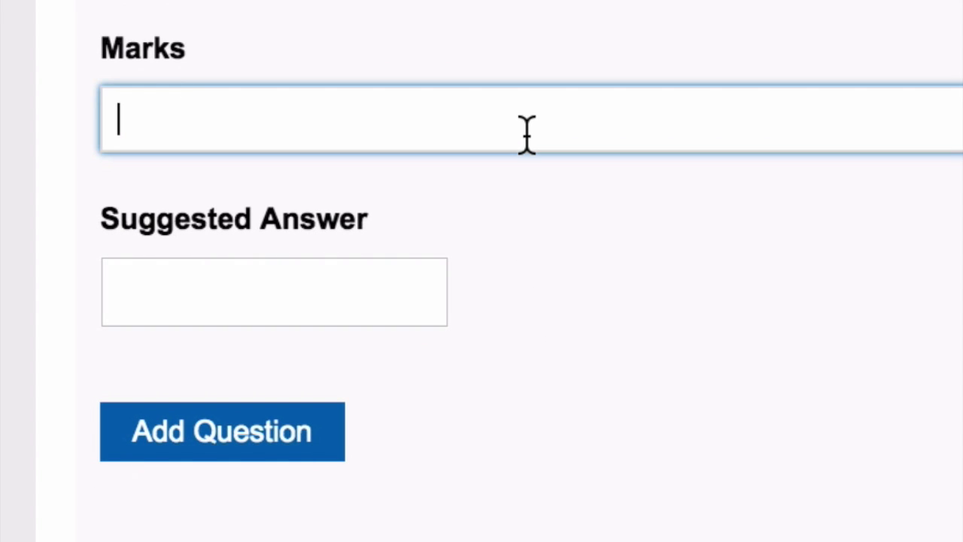
pyautogui.write('1')
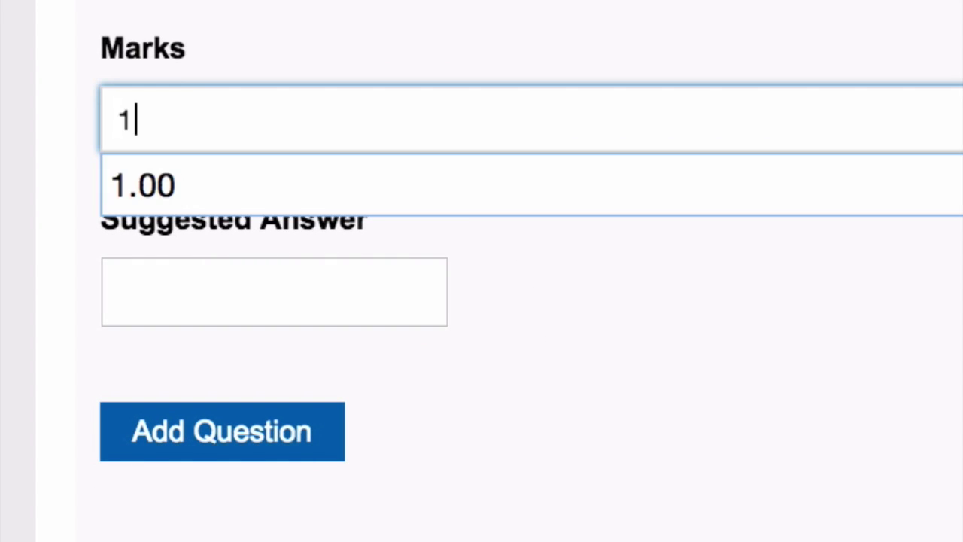
pyautogui.click(319, 296)
pyautogui.write('Rhetorical ')
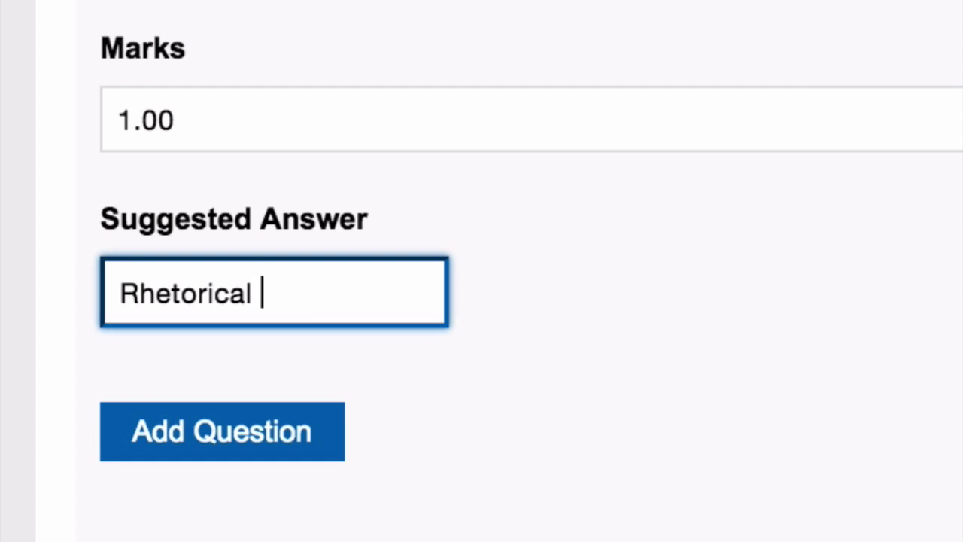
pyautogui.write('Question')
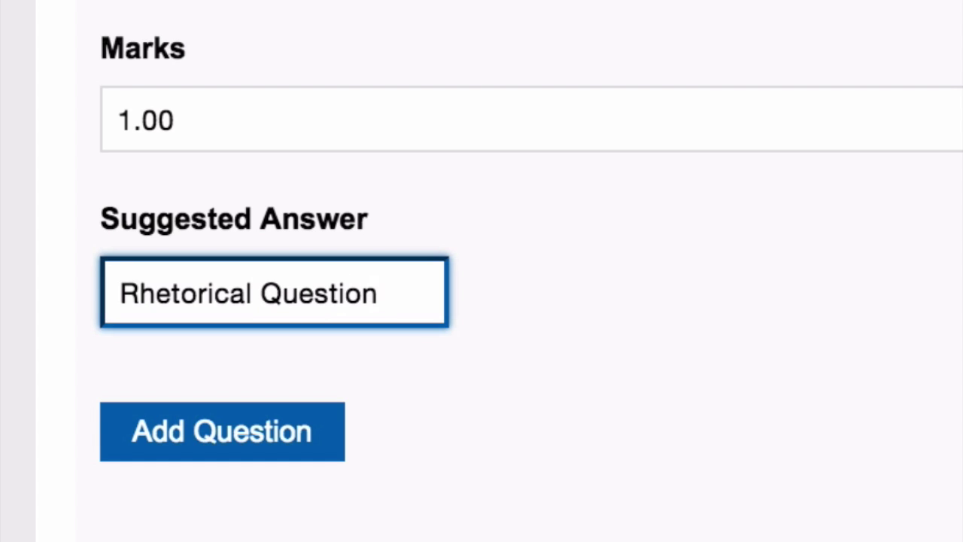
pyautogui.click(226, 458)
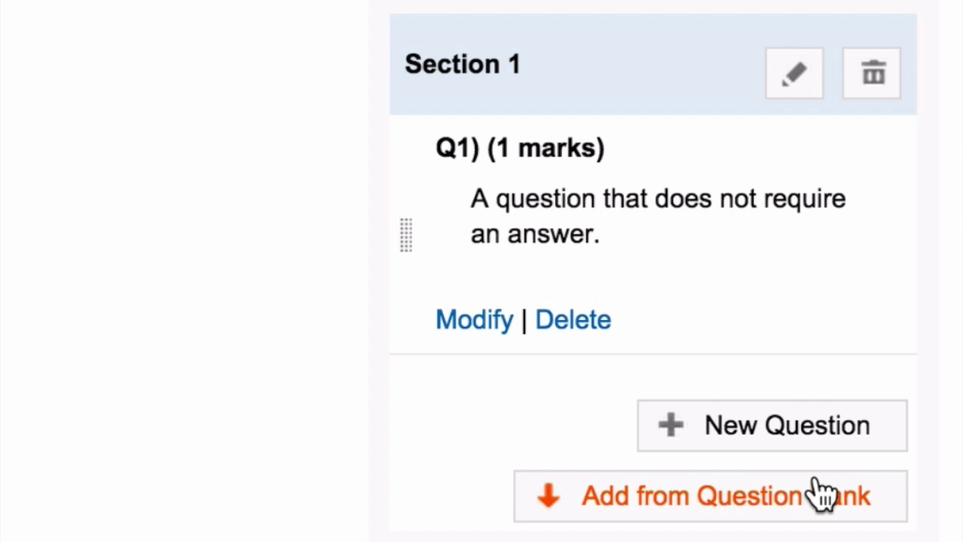
# Leave the quiz editor and return to the Year 8 English homepage
pyautogui.scroll(10, 785, 188)
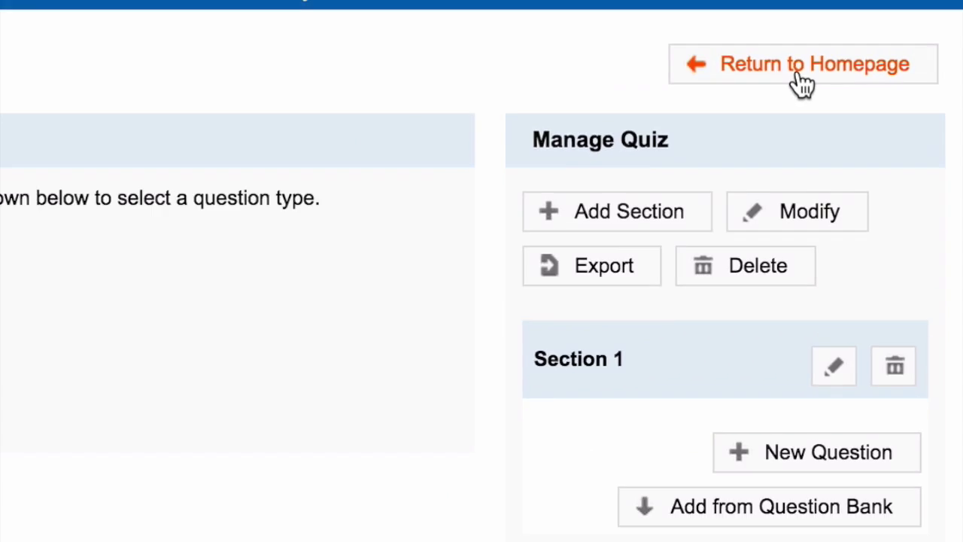
pyautogui.click(751, 75)
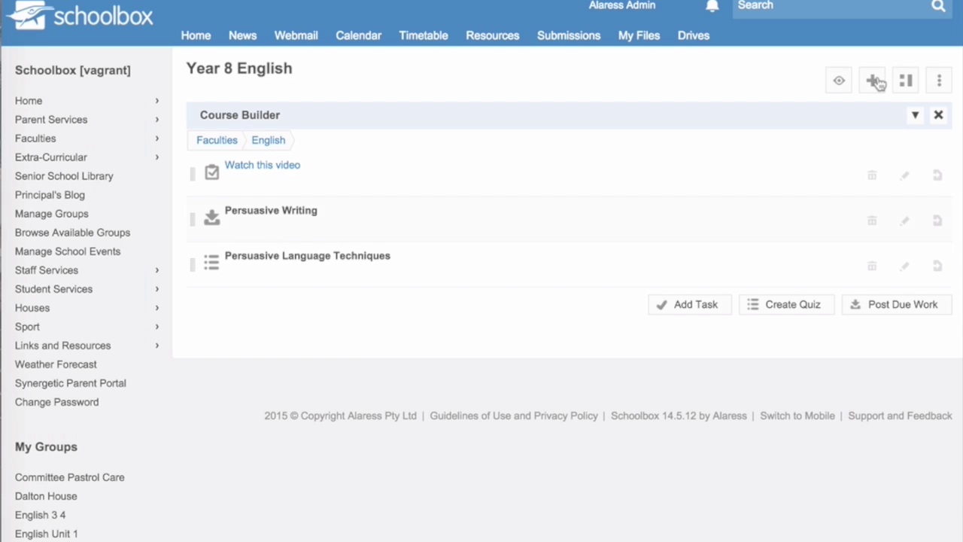